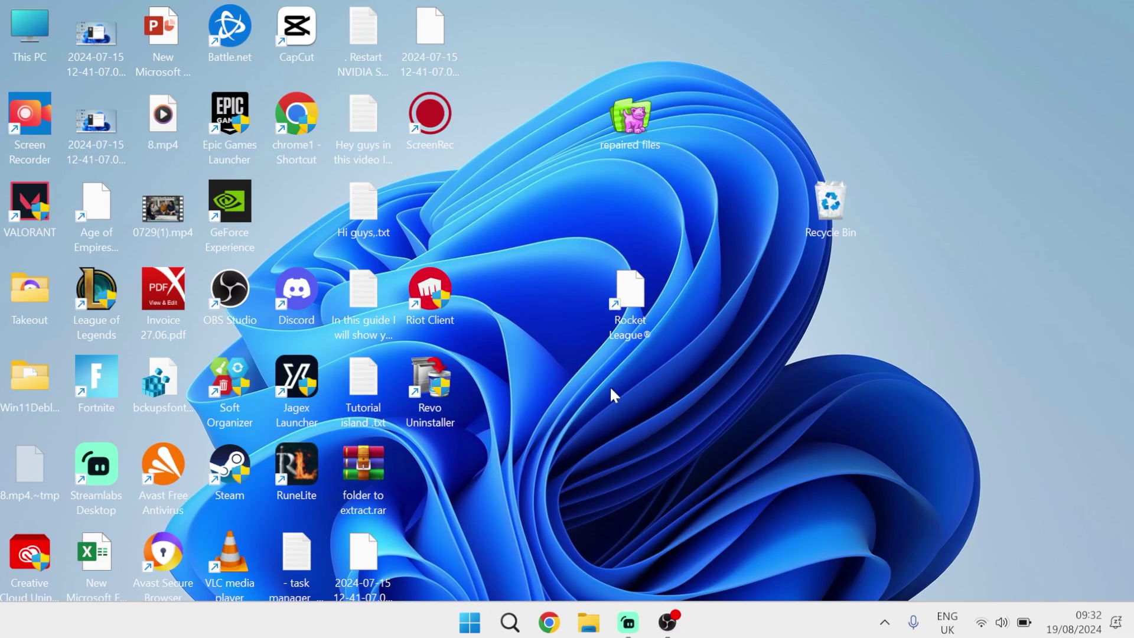
Launch Streamlabs Desktop from the Windows taskbar.
{"action": "left_click", "coordinate": [628, 623]}
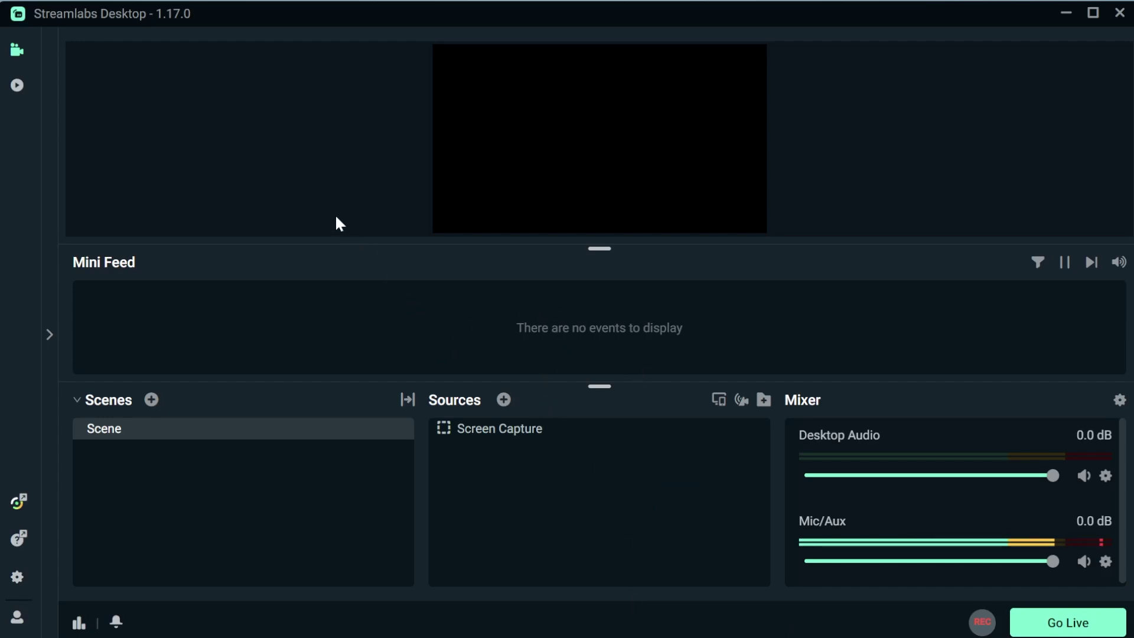
Set the Output settings page to Advanced output mode, ready to choose an encoder.
{"action": "left_click", "coordinate": [17, 580]}
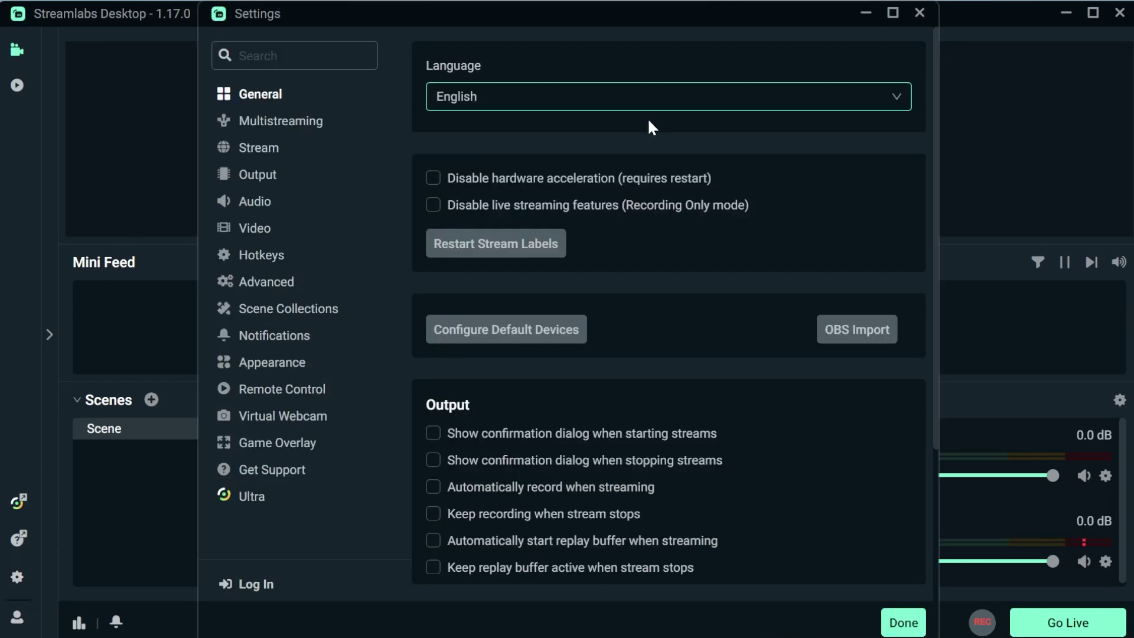
{"action": "left_click", "coordinate": [269, 181]}
{"action": "left_click", "coordinate": [478, 89]}
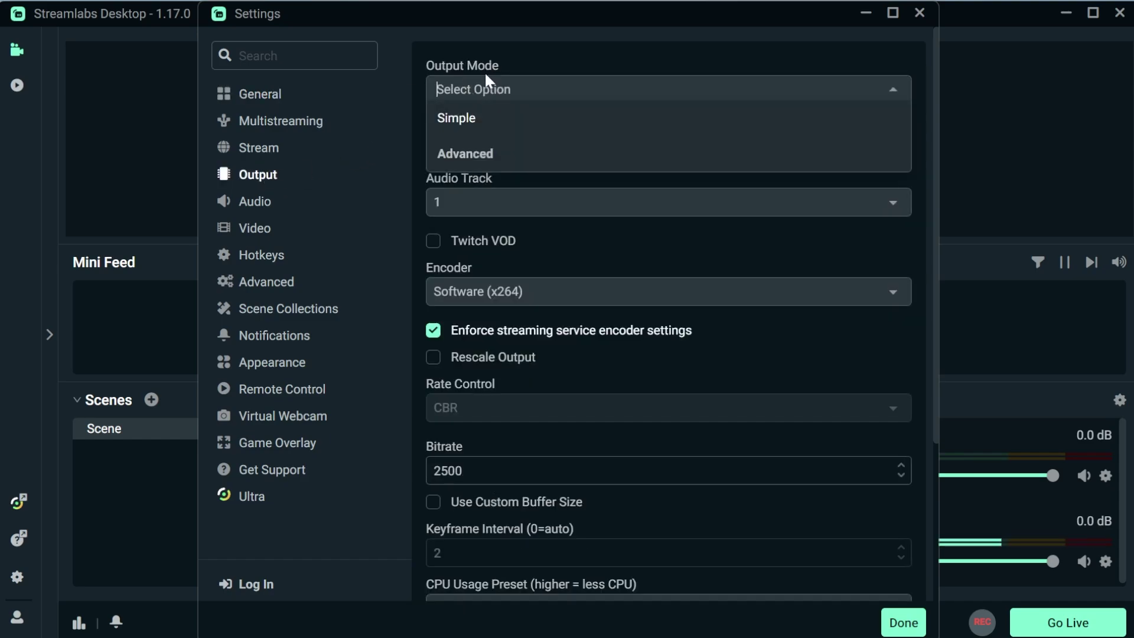
{"action": "left_click", "coordinate": [465, 120]}
{"action": "left_click", "coordinate": [471, 91]}
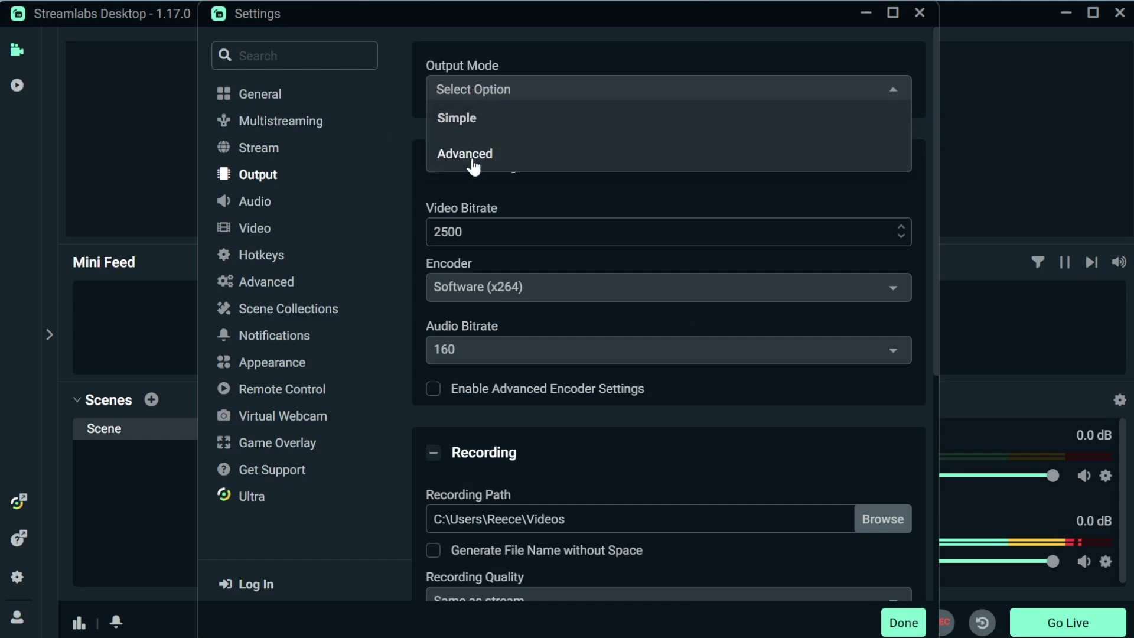
{"action": "left_click", "coordinate": [510, 160]}
{"action": "scroll", "coordinate": [496, 178], "scroll_direction": "down", "scroll_amount": 1}
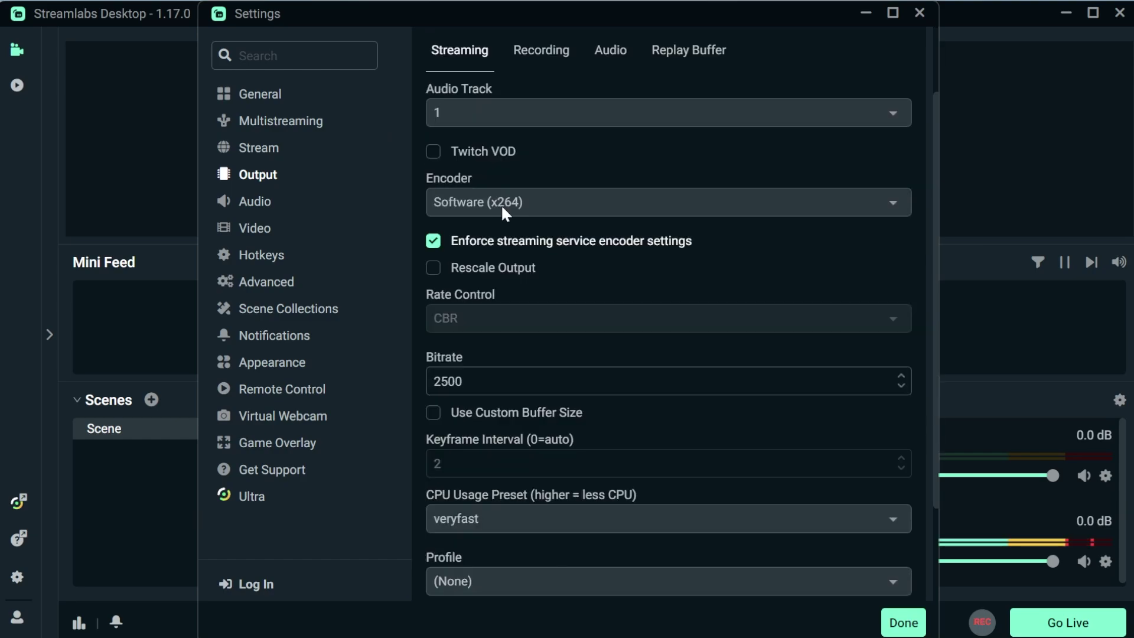
{"action": "left_click", "coordinate": [463, 196]}
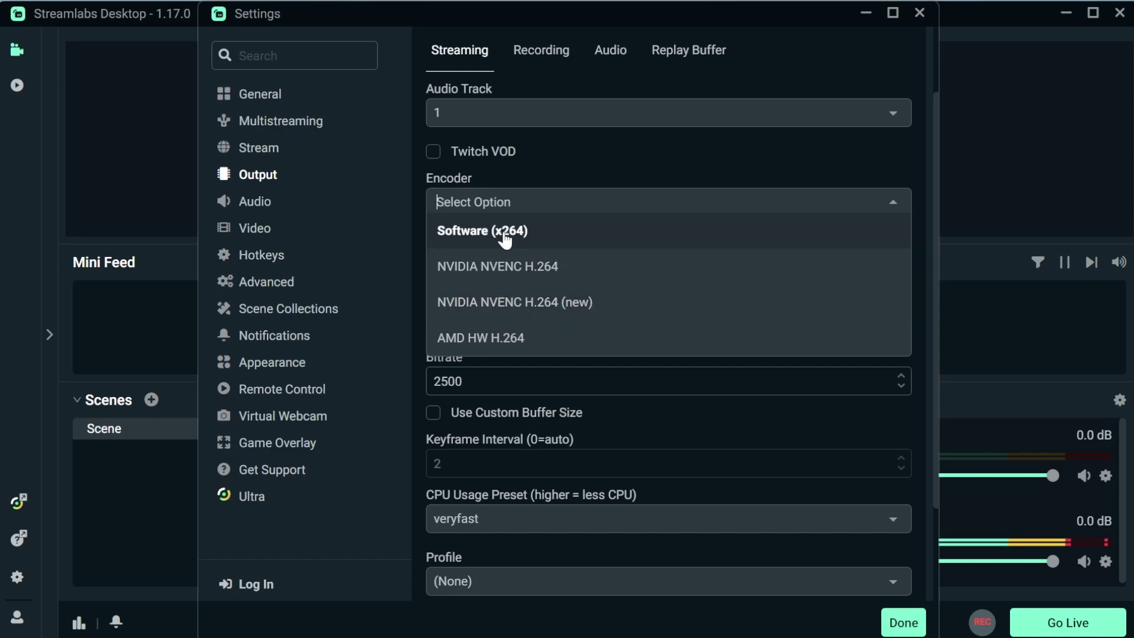
Select NVIDIA NVENC H.264 (new) as the streaming encoder.
{"action": "left_click", "coordinate": [491, 304]}
{"action": "scroll", "coordinate": [516, 239], "scroll_direction": "down", "scroll_amount": 1}
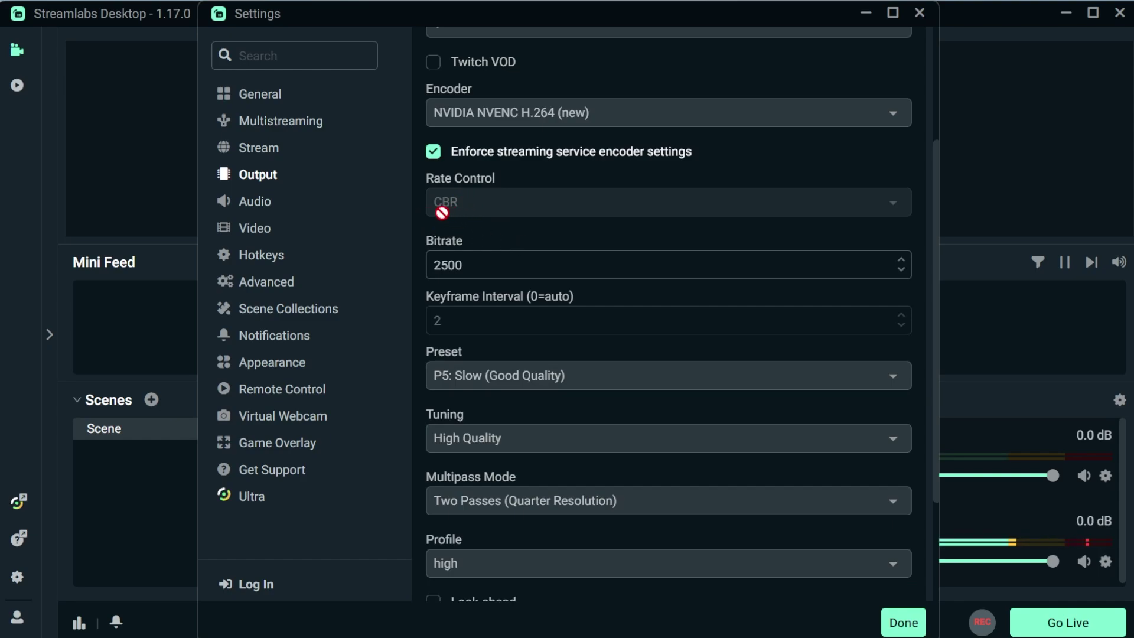
{"action": "scroll", "coordinate": [453, 206], "scroll_direction": "down", "scroll_amount": 1}
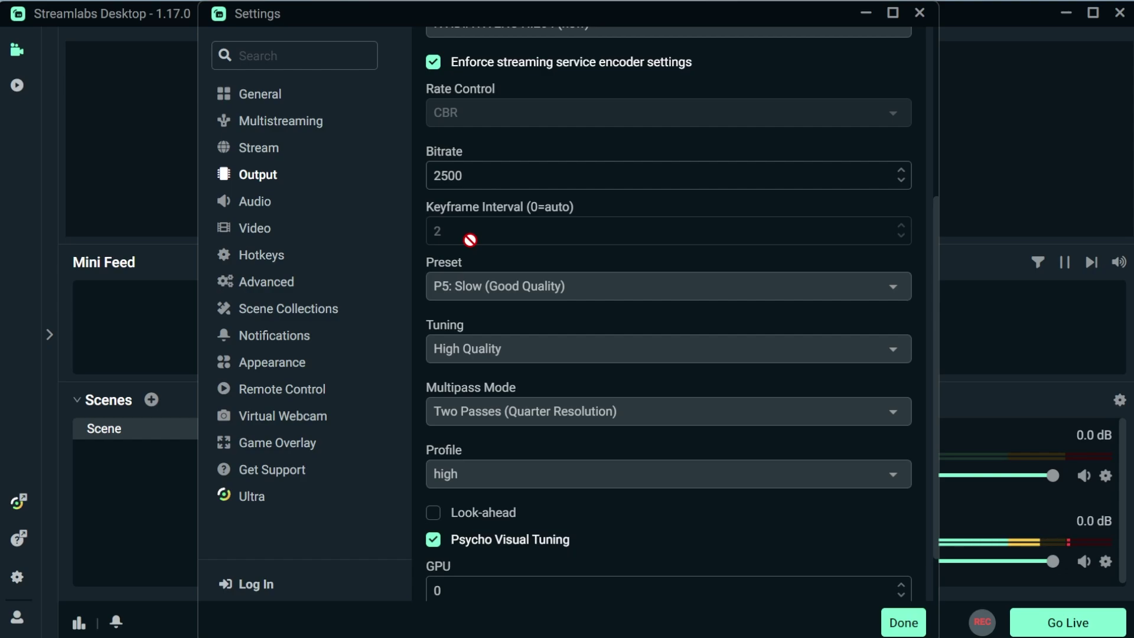
Set bitrate 6000, preset P6: Slower (Better Quality), and keep High Quality tuning.
{"action": "double_click", "coordinate": [501, 166]}
{"action": "type", "text": "6000"}
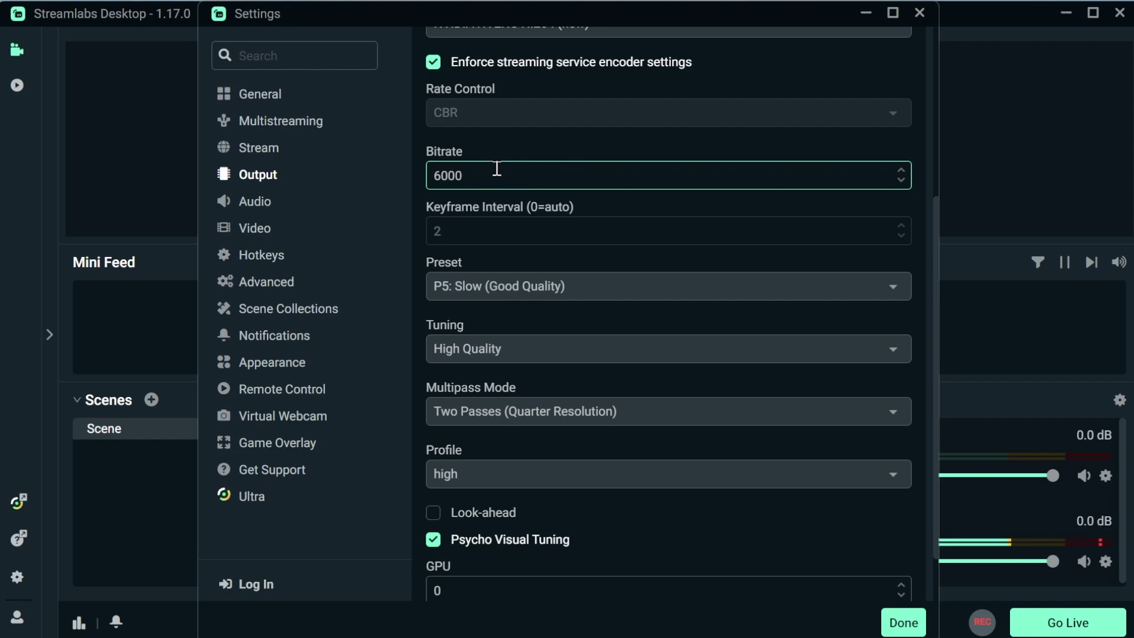
{"action": "scroll", "coordinate": [555, 219], "scroll_direction": "down", "scroll_amount": 1}
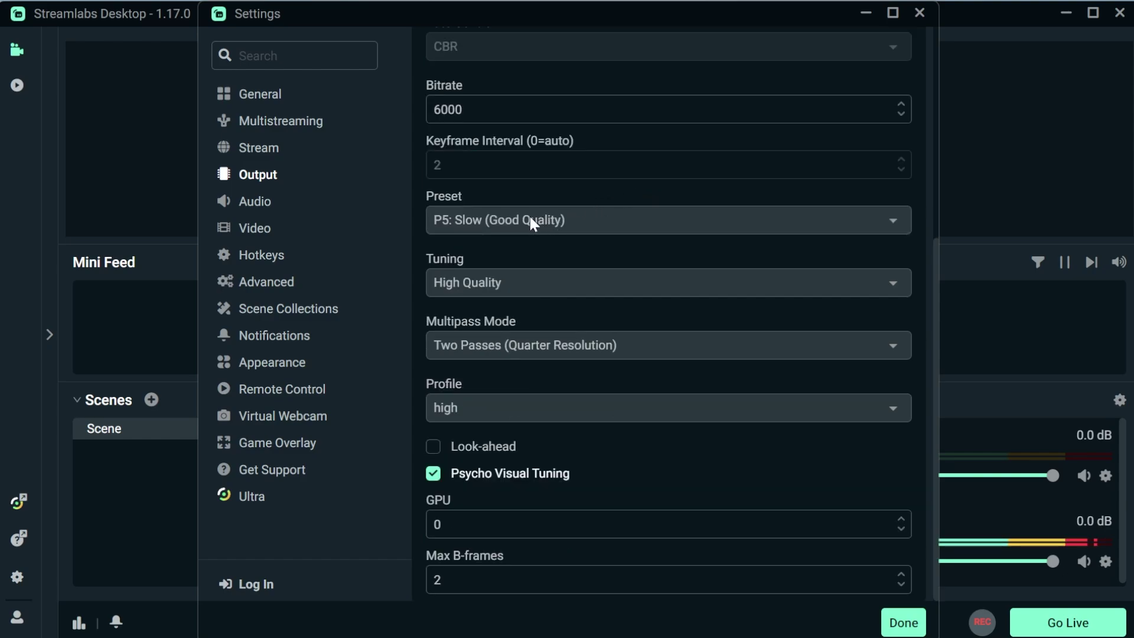
{"action": "left_click", "coordinate": [529, 222]}
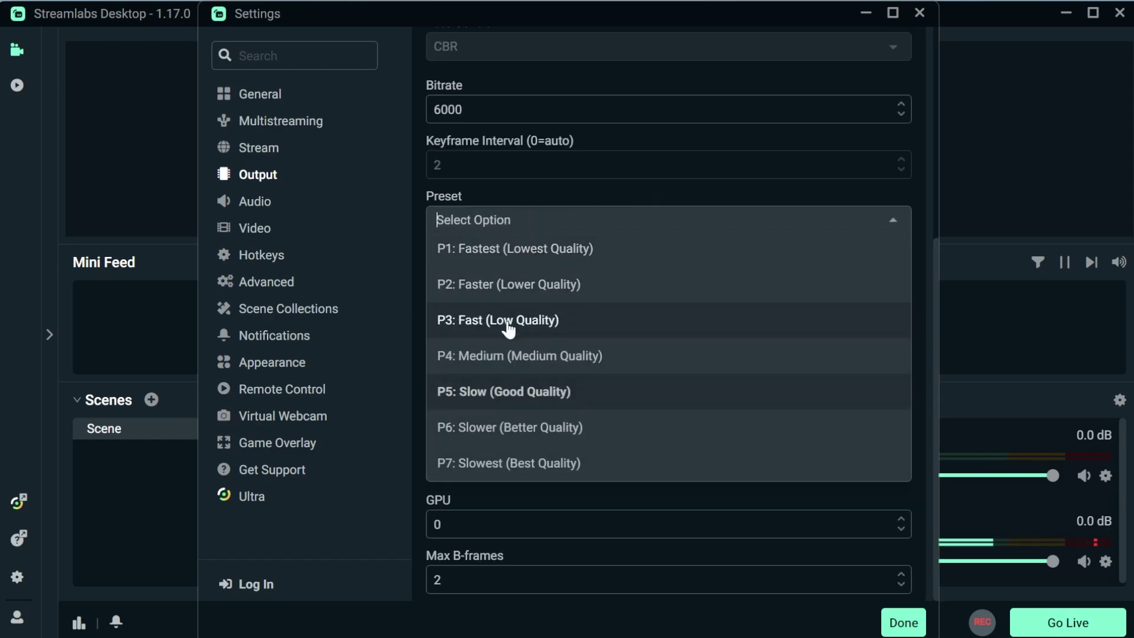
{"action": "left_click", "coordinate": [487, 429]}
{"action": "left_click", "coordinate": [534, 219]}
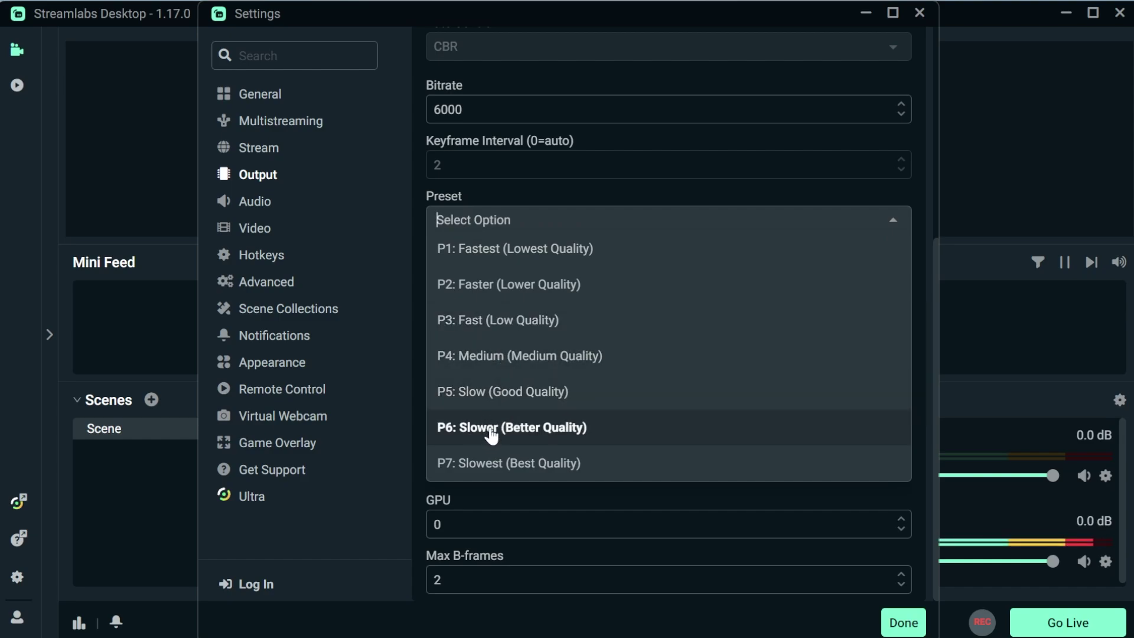
{"action": "left_click", "coordinate": [425, 182]}
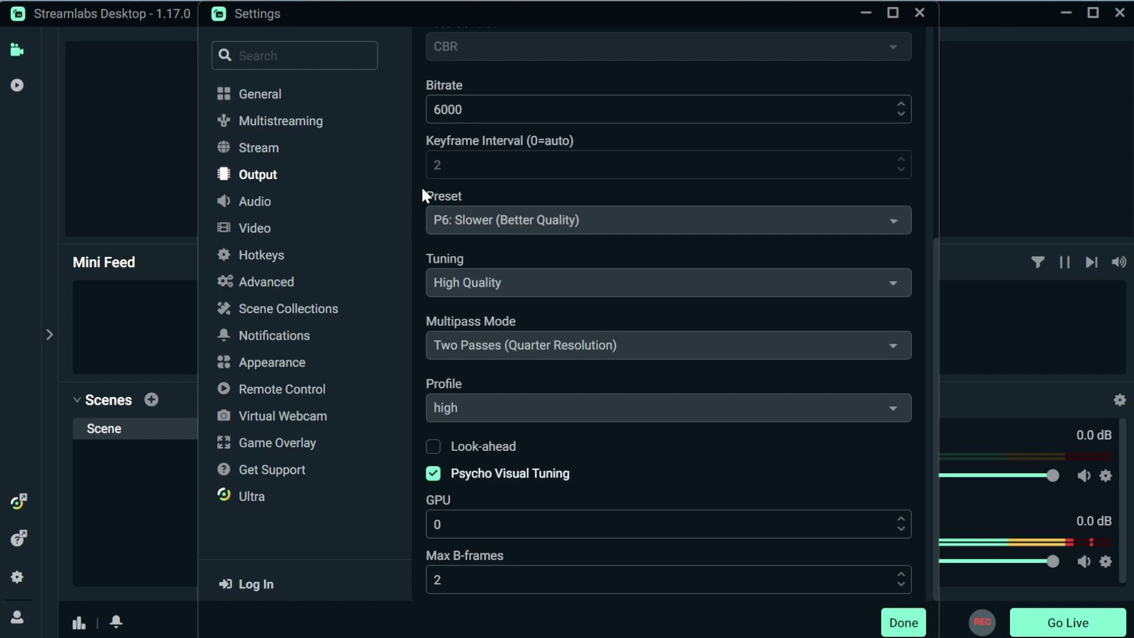
{"action": "left_click", "coordinate": [468, 280]}
{"action": "left_click", "coordinate": [479, 314]}
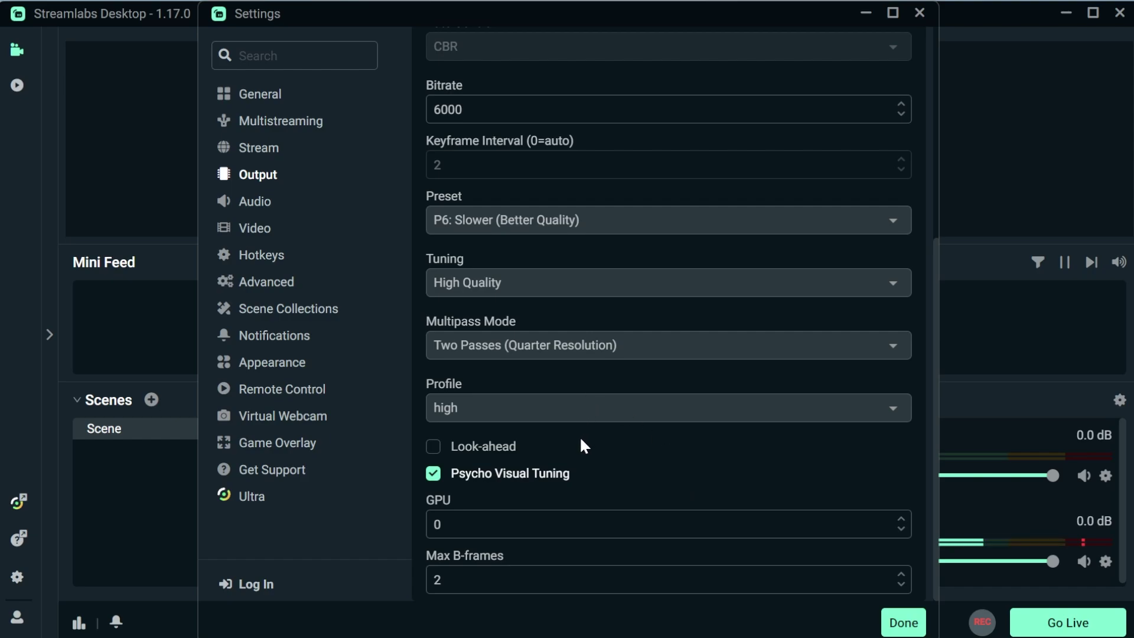
Set Desktop Audio Device 1 to Speakers (Realtek(R) Audio) and keep the microphone on Default.
{"action": "left_click", "coordinate": [274, 205]}
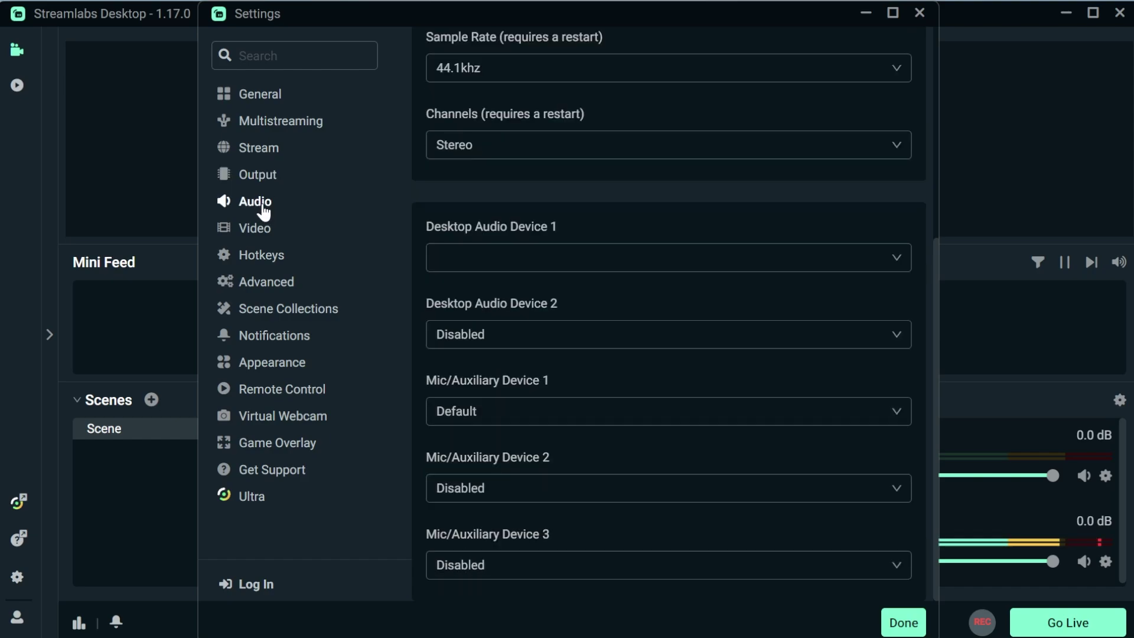
{"action": "left_click", "coordinate": [487, 144]}
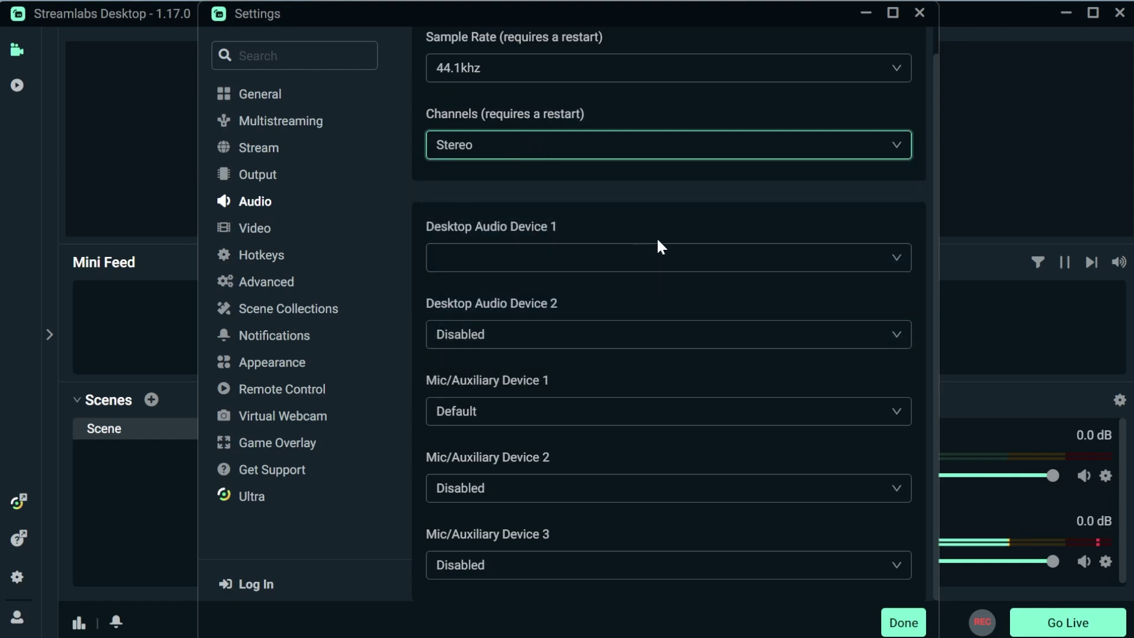
{"action": "left_click", "coordinate": [501, 257]}
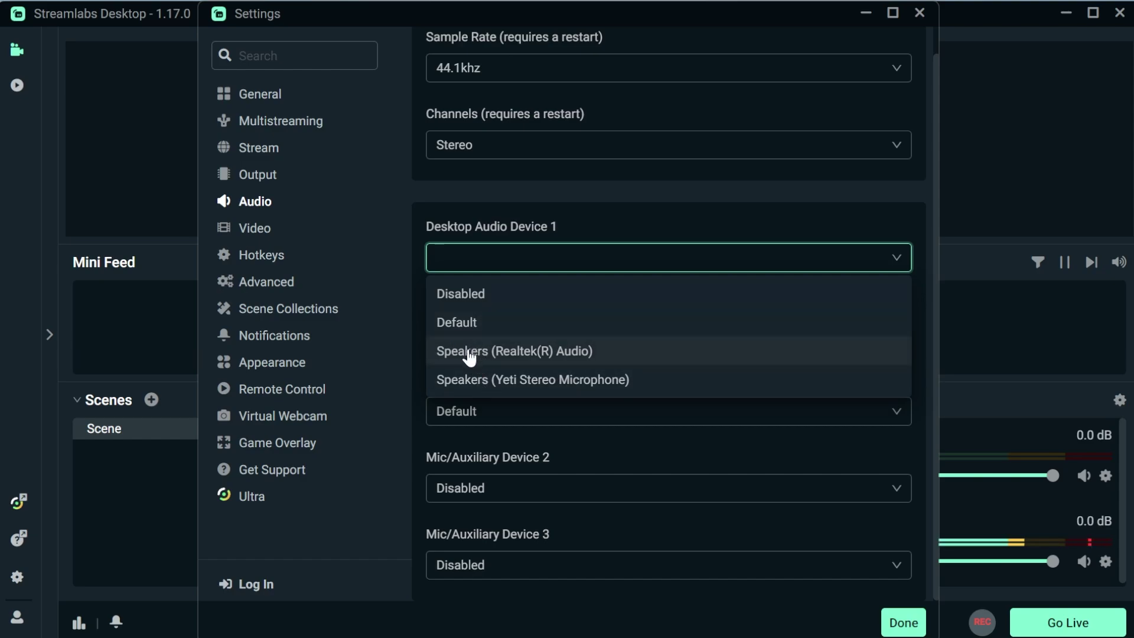
{"action": "left_click", "coordinate": [469, 353]}
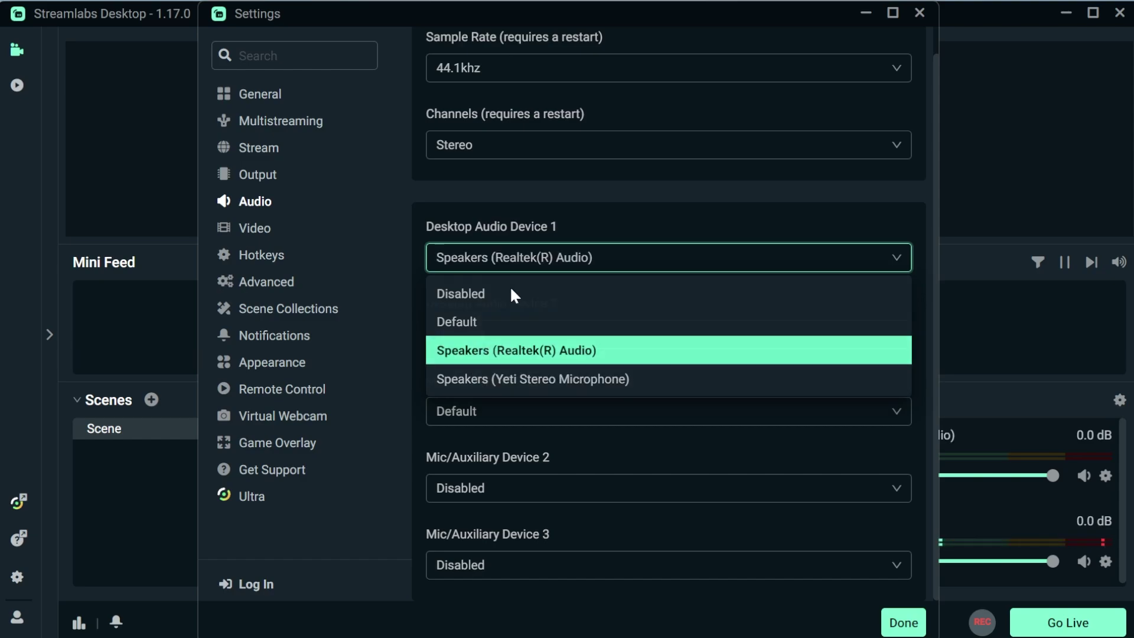
{"action": "left_click", "coordinate": [529, 409]}
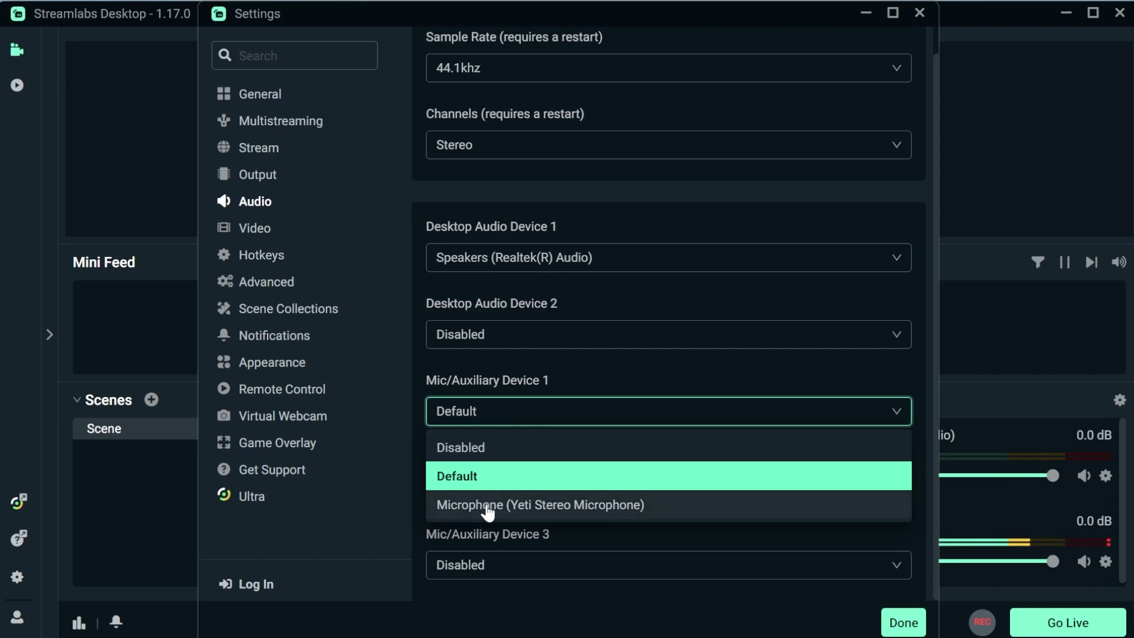
{"action": "left_click", "coordinate": [457, 476]}
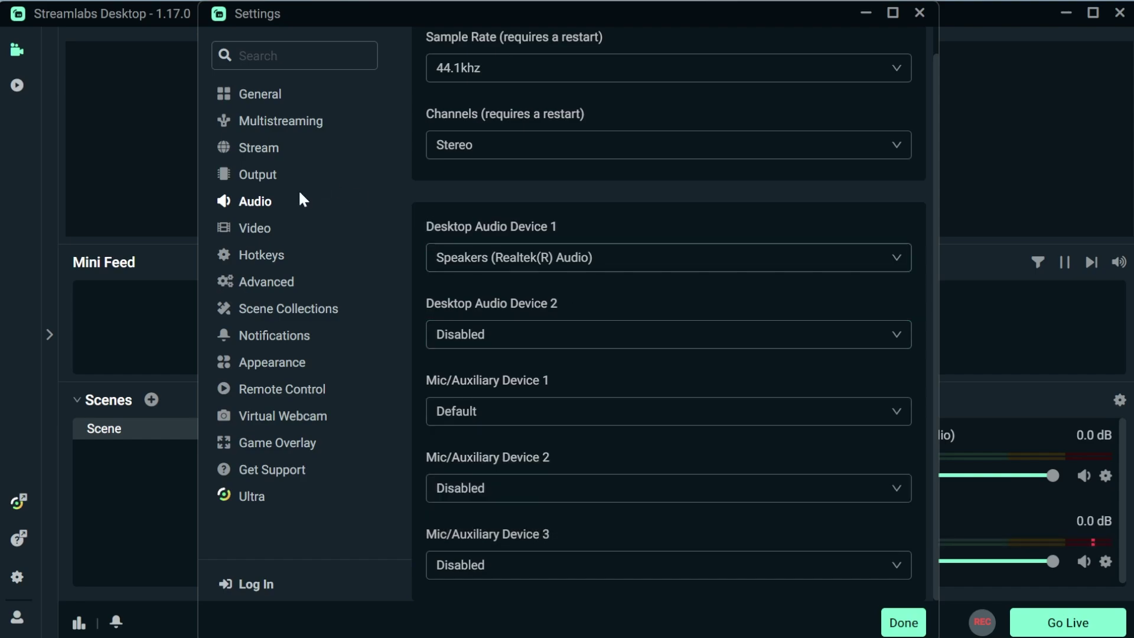
Keep base resolution 1920x1080, output at 1920x1080 and set FPS to 60.
{"action": "left_click", "coordinate": [254, 231]}
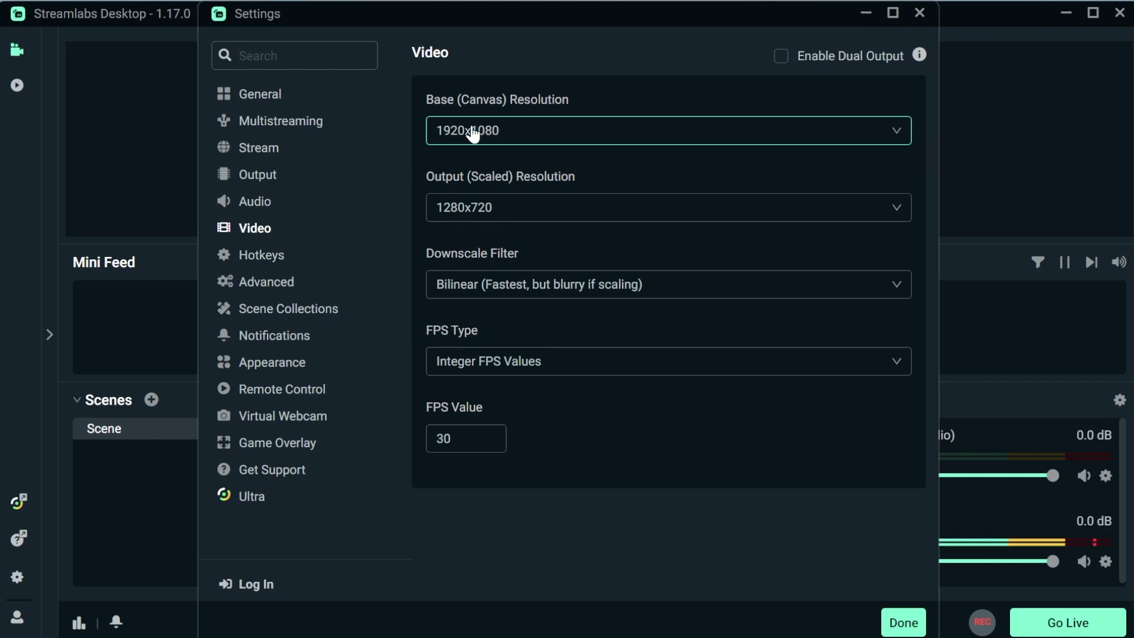
{"action": "left_click", "coordinate": [487, 137]}
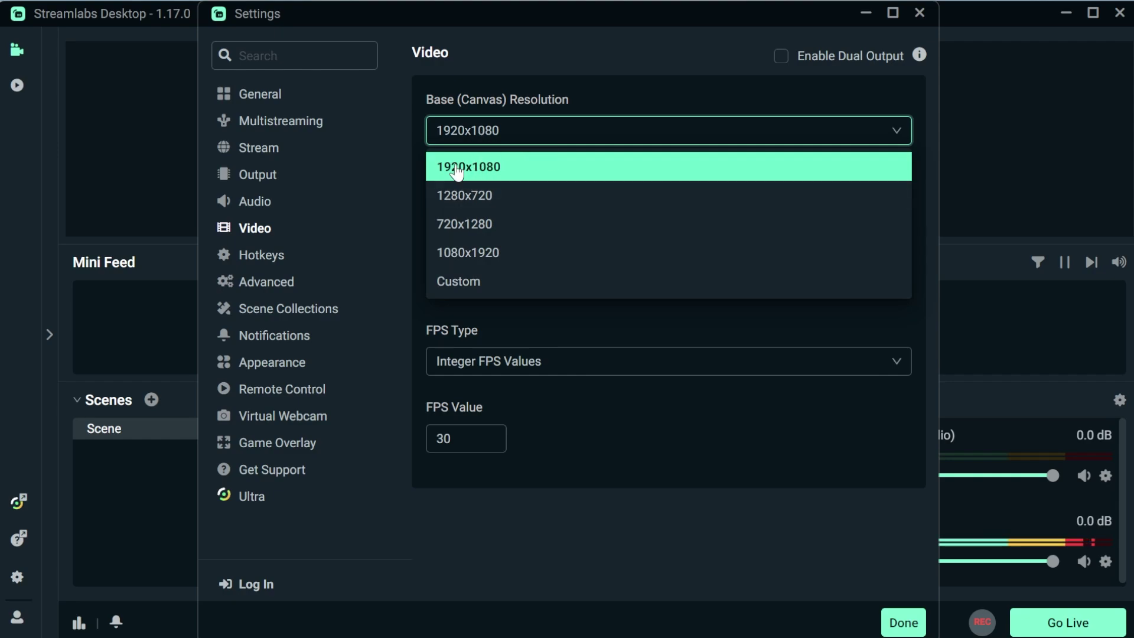
{"action": "left_click", "coordinate": [497, 177]}
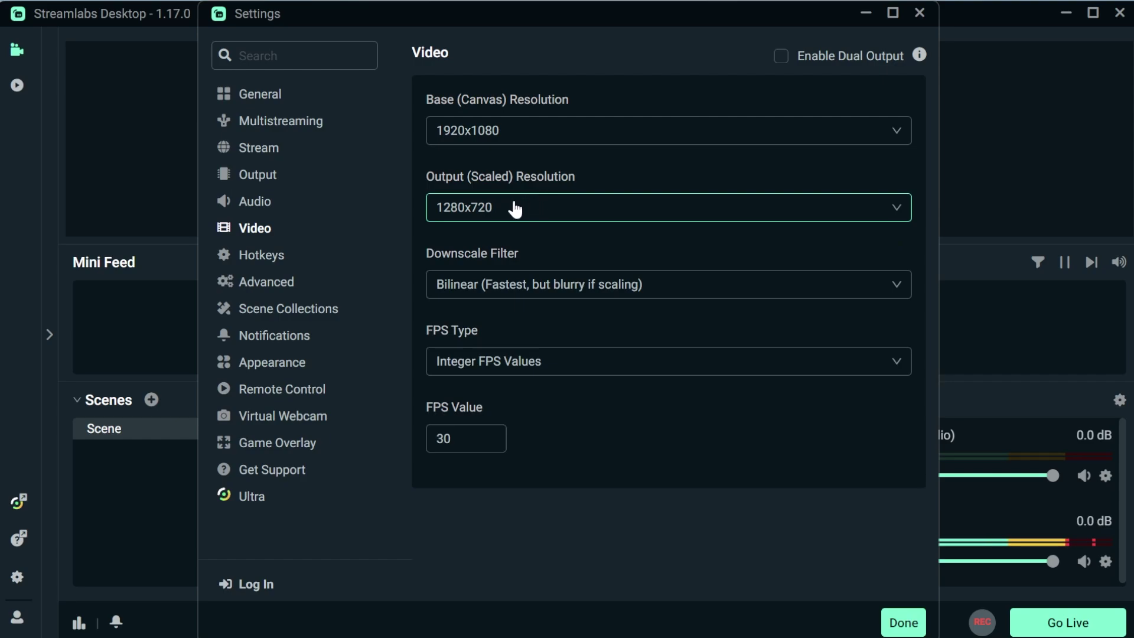
{"action": "left_click", "coordinate": [512, 209]}
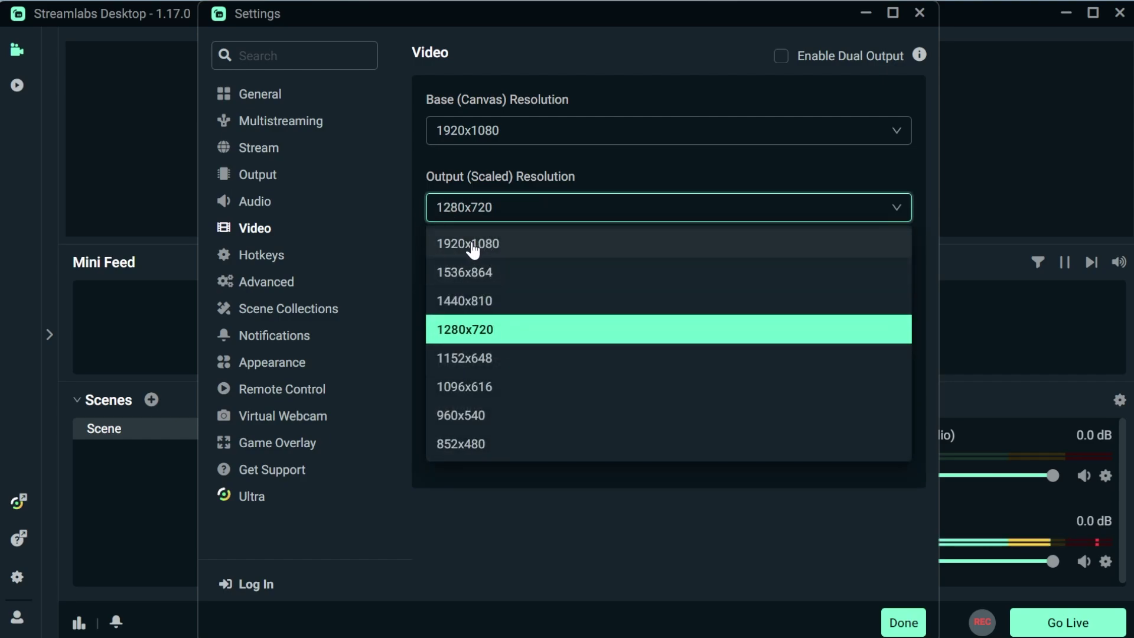
{"action": "left_click", "coordinate": [476, 246]}
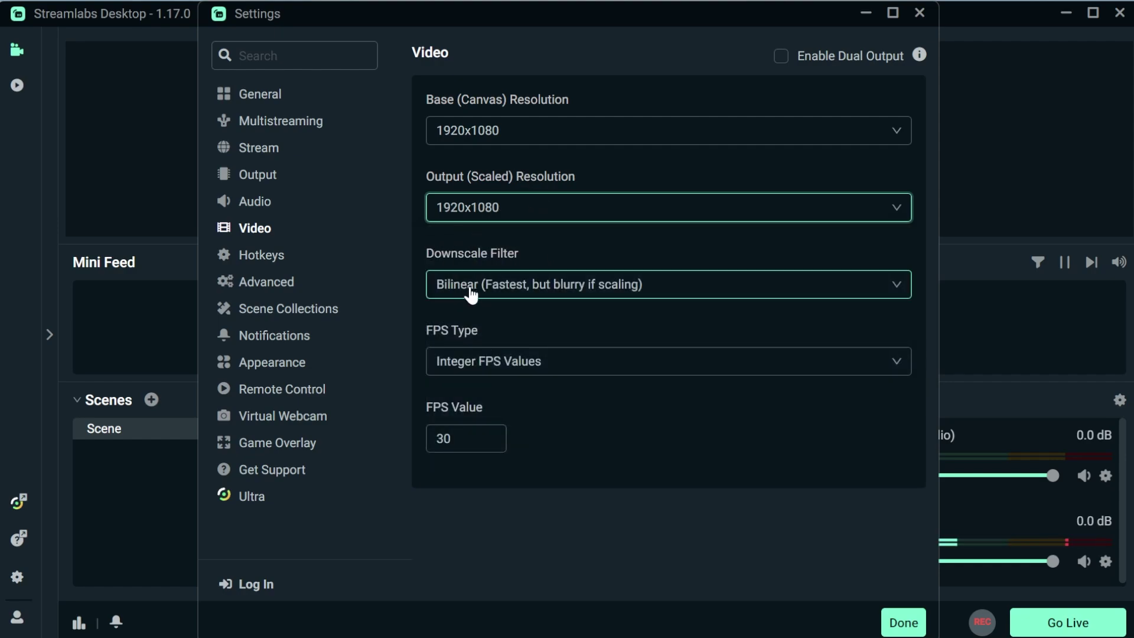
{"action": "mouse_move", "coordinate": [460, 437]}
{"action": "double_click", "coordinate": [452, 436]}
{"action": "type", "text": "60"}
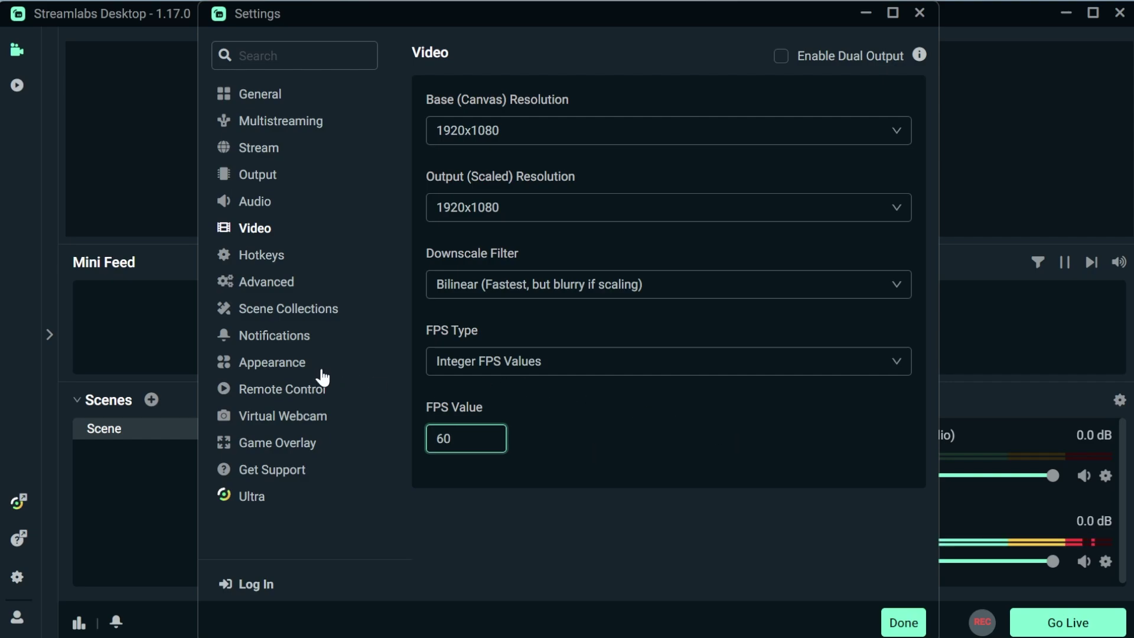
Set Process Priority to High on the Advanced page.
{"action": "left_click", "coordinate": [271, 286]}
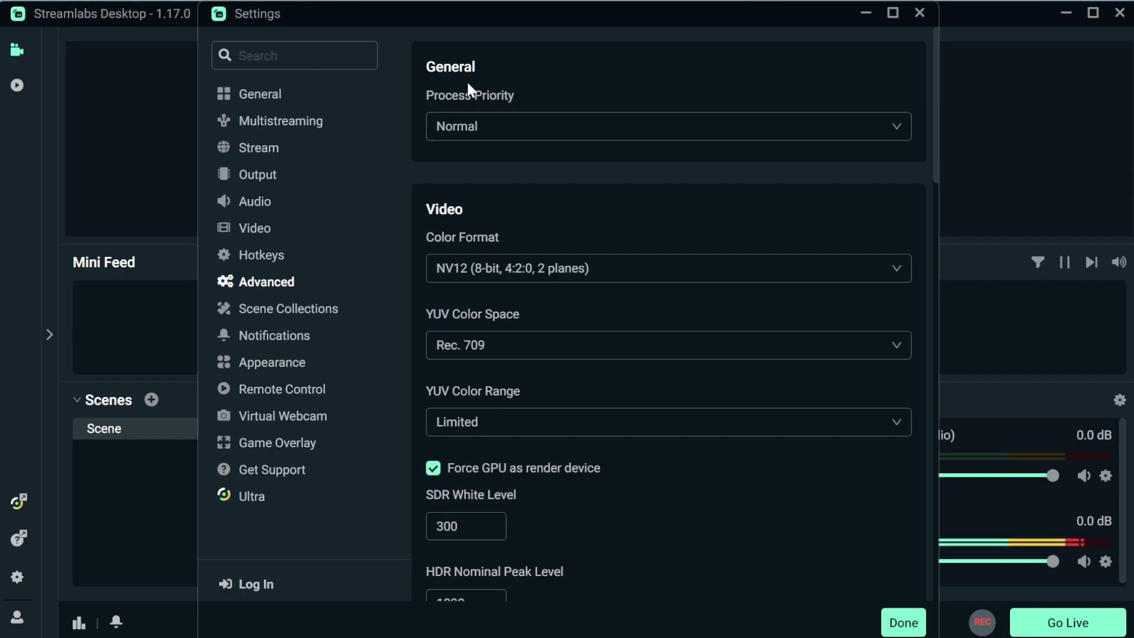
{"action": "left_click", "coordinate": [506, 134]}
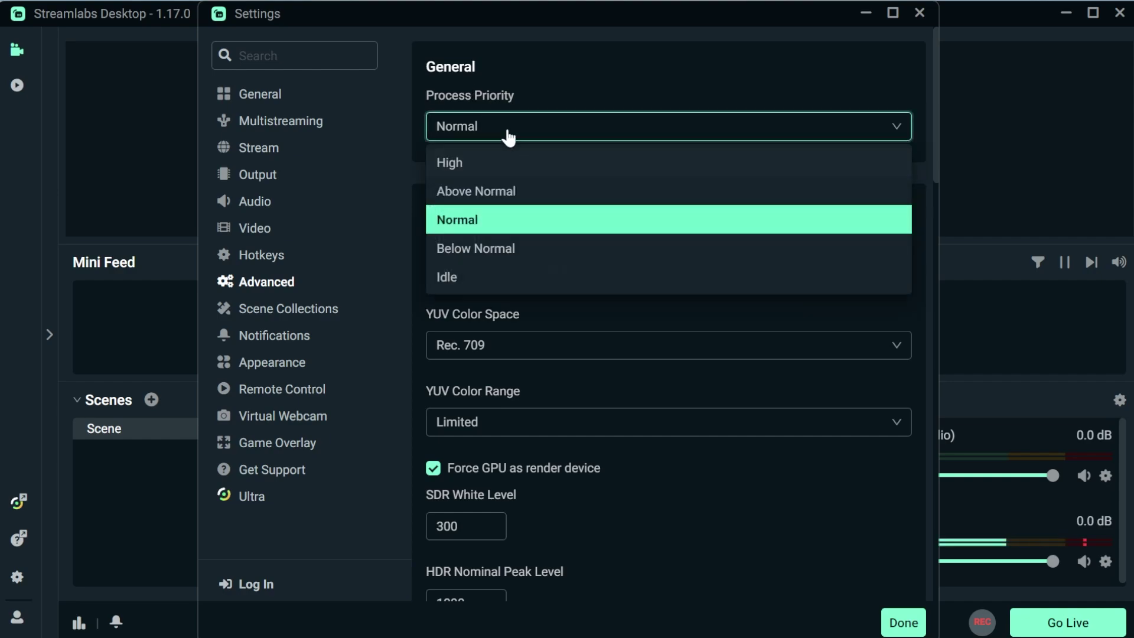
{"action": "left_click", "coordinate": [479, 165]}
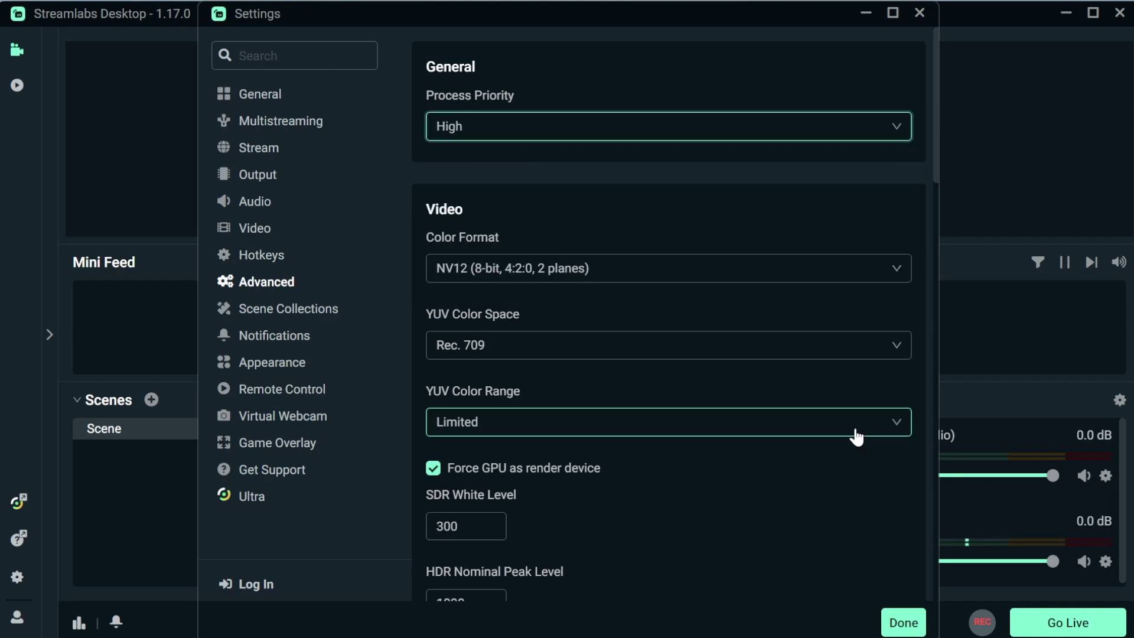
Confirm the settings with Done and return to the main window.
{"action": "left_click", "coordinate": [902, 623]}
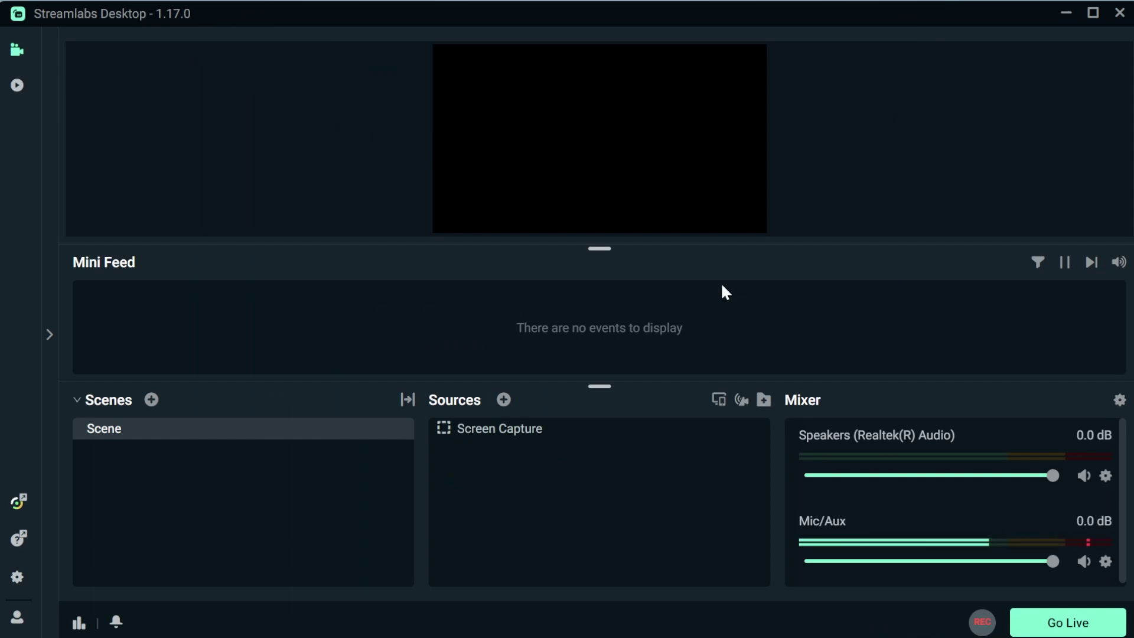